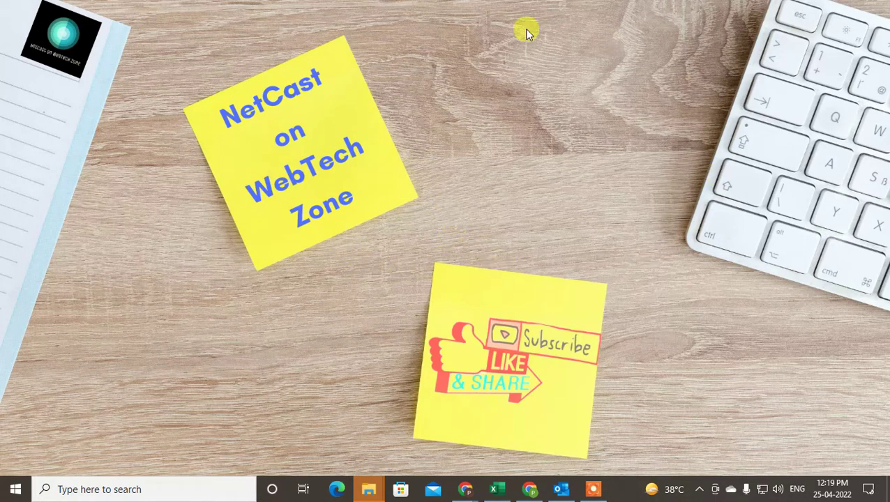
Step: Refresh the desktop, then switch to Outlook and maximize its window
right_click(419, 60)
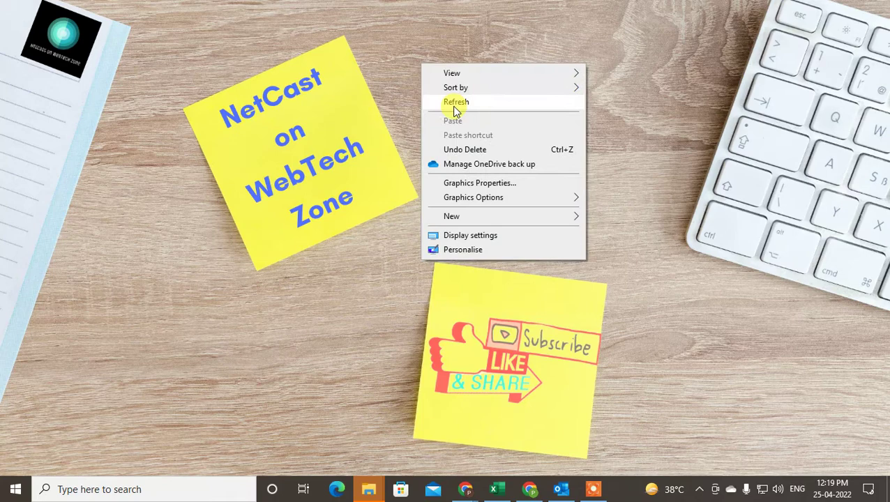
left_click(453, 106)
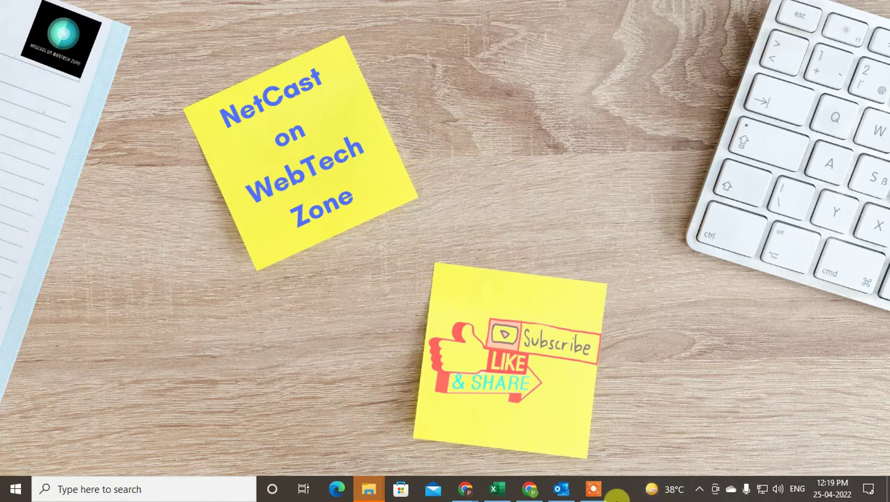
left_click(564, 493)
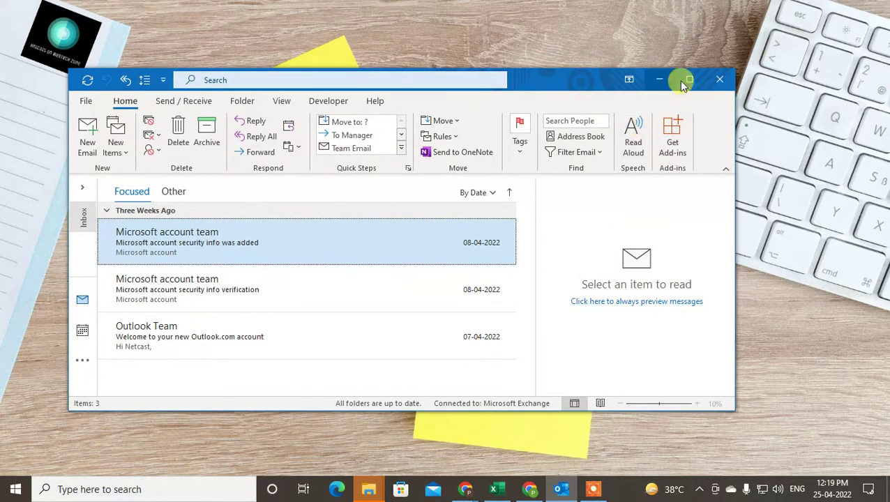
left_click(681, 80)
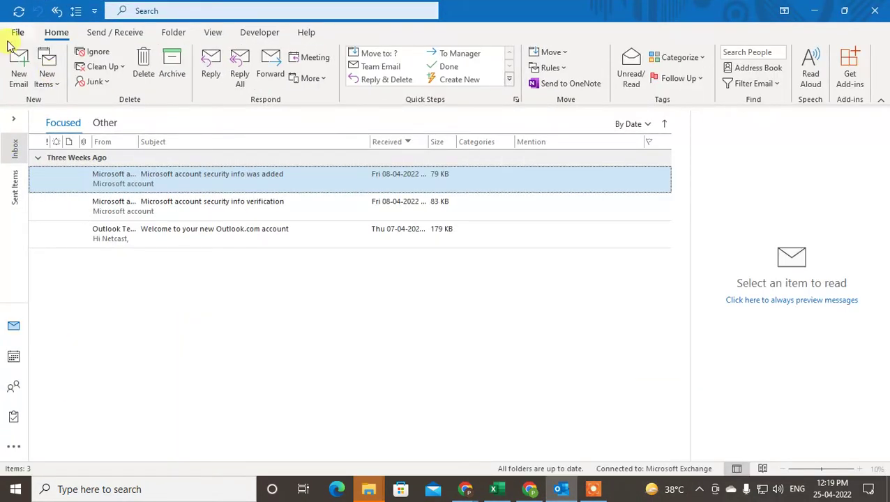
left_click(16, 32)
left_click(16, 30)
left_click(14, 143)
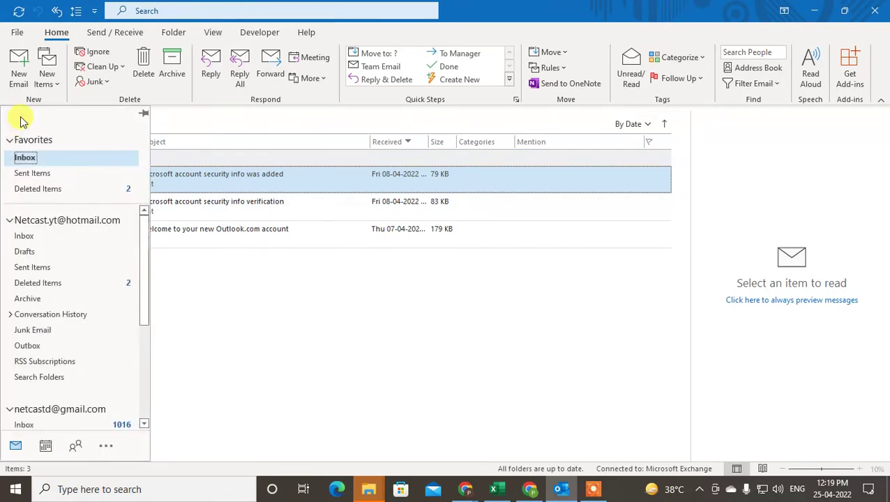
left_click(60, 84)
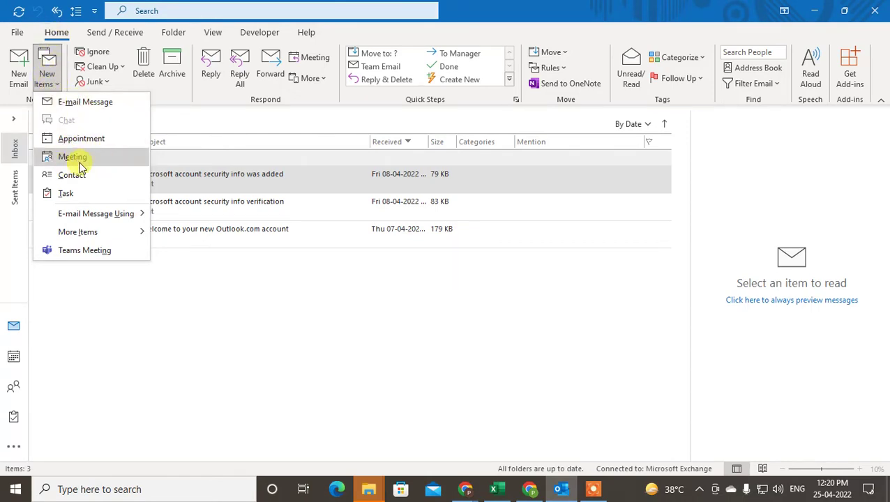
left_click(117, 326)
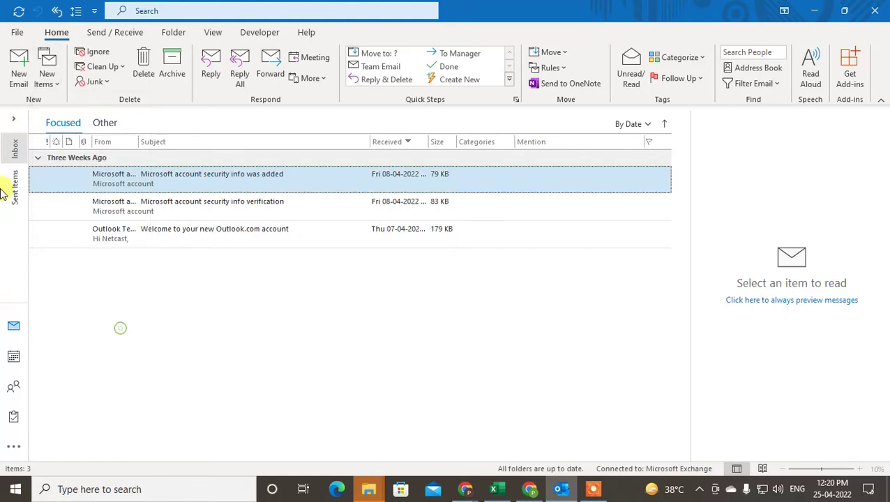
Step: Switch to the calendar and create a new meeting invitation for Tuesday 26 April 2022 in the 09:00 slot
left_click(21, 124)
left_click(47, 448)
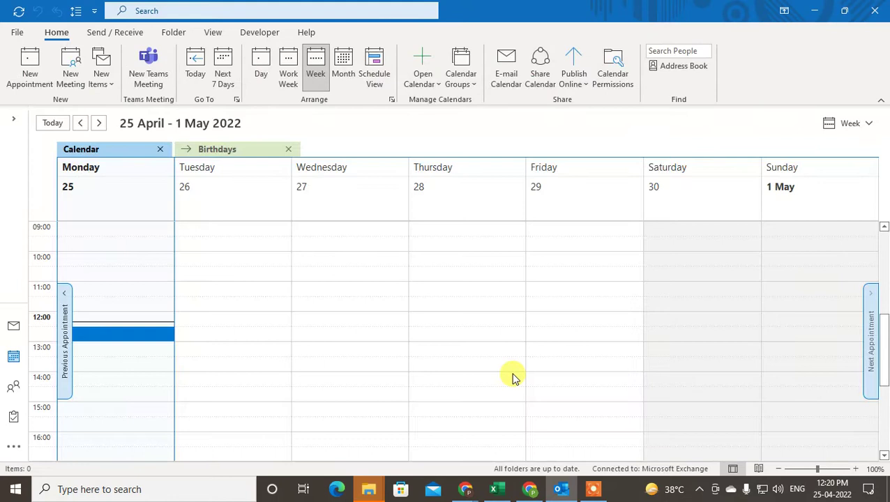
left_click(194, 232)
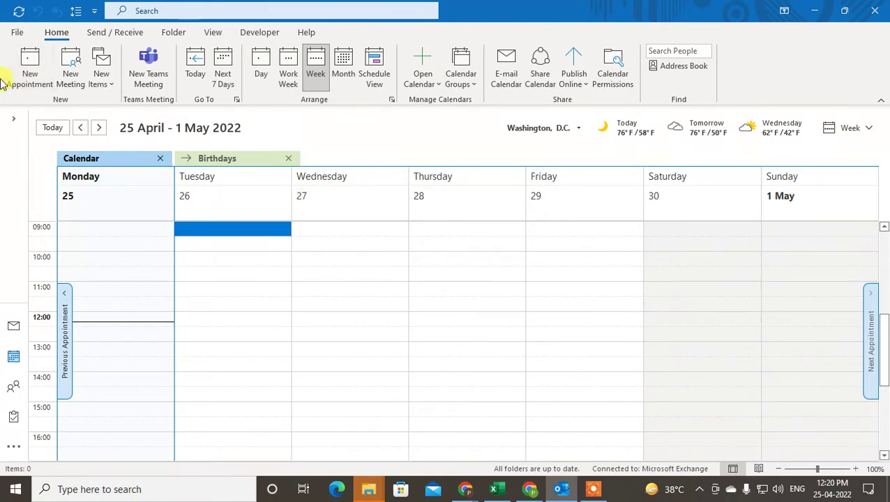
left_click(70, 77)
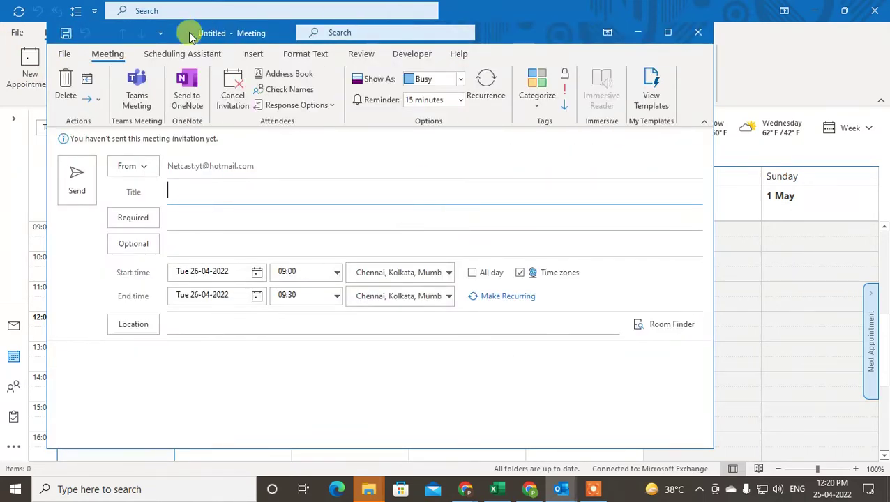
left_click_drag(203, 32, 286, 27)
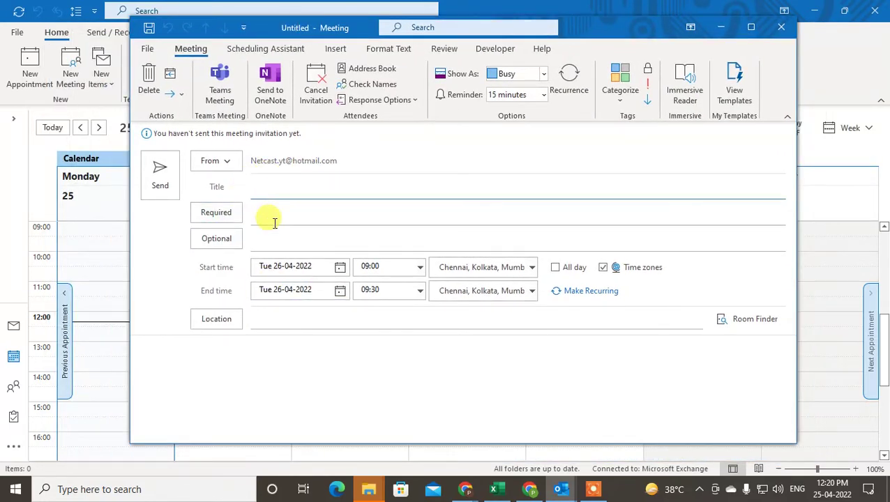
left_click(318, 91)
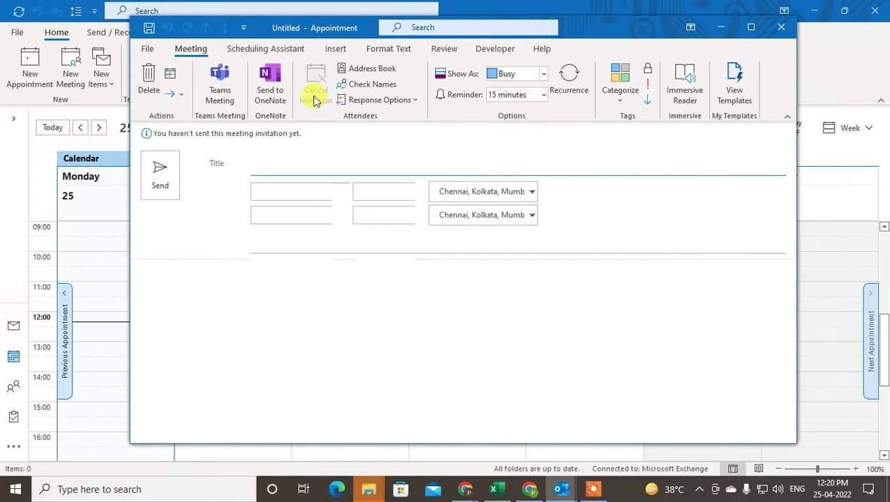
left_click(342, 80)
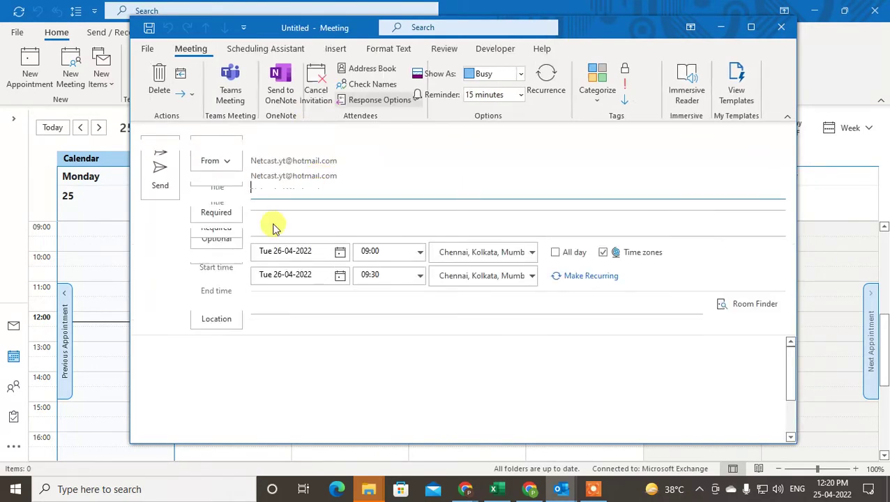
Step: Add the suggested Gmail contact and netcast 1 as required attendees of the meeting
left_click(267, 214)
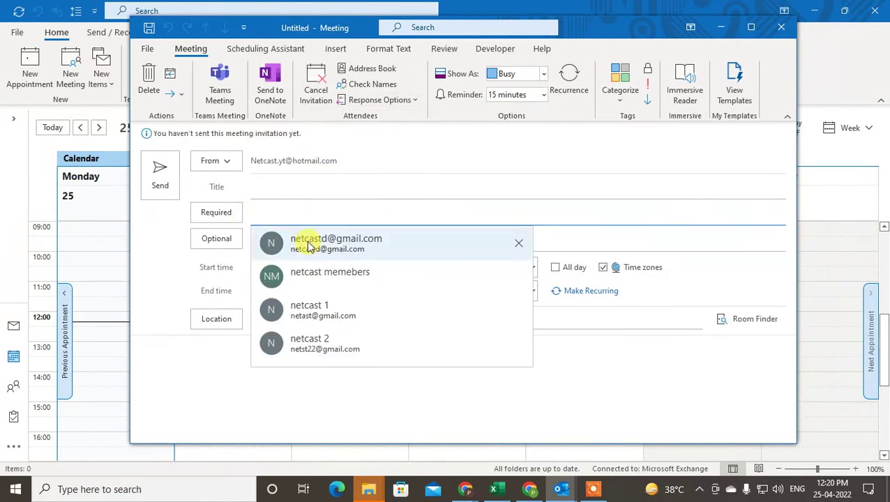
left_click(272, 238)
left_click(359, 211)
left_click(335, 276)
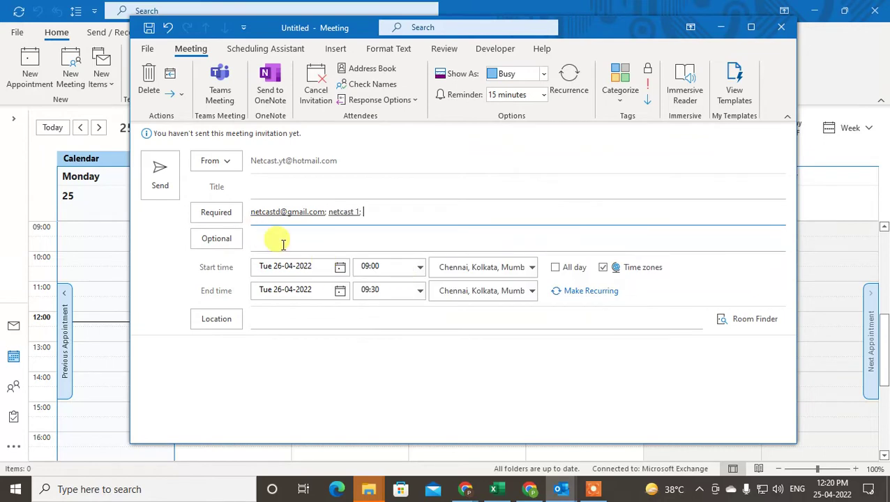
Step: Add the netcast memebers contact group twice as an optional attendee
left_click(270, 241)
left_click(314, 298)
left_click(402, 241)
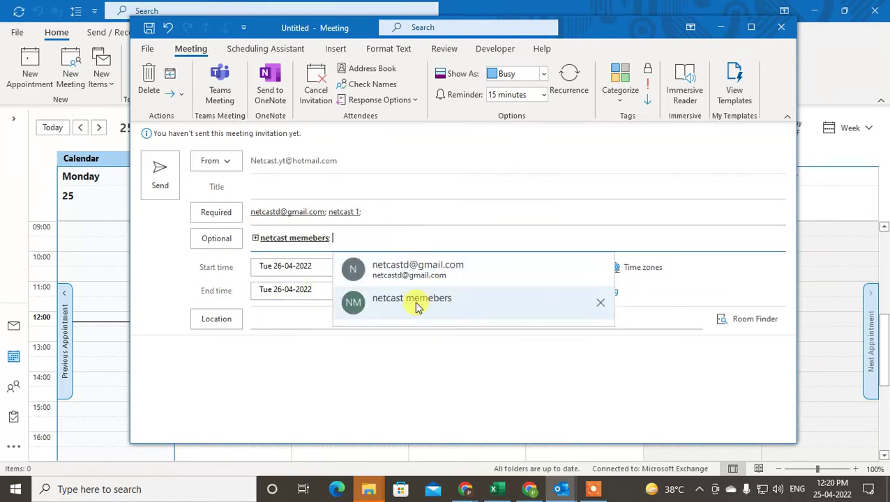
left_click(417, 302)
Step: Add the first entry of the Offline Global Address List as another optional attendee
left_click(216, 239)
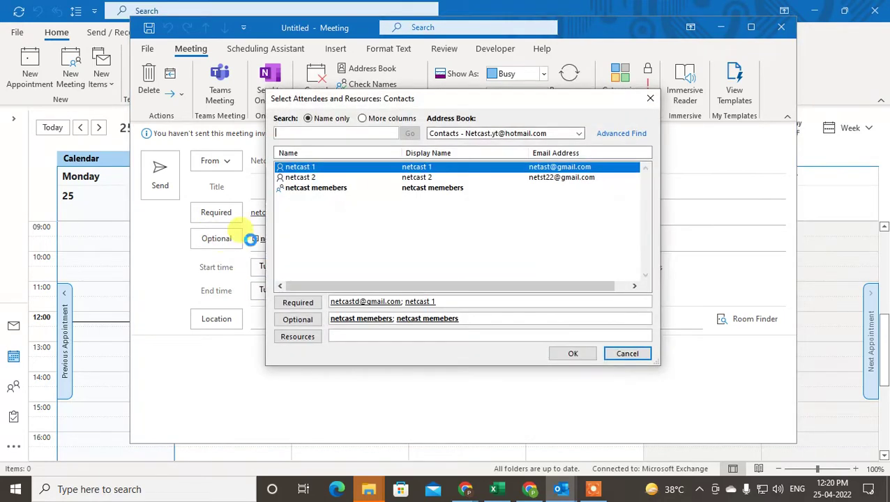
left_click(487, 136)
left_click(462, 153)
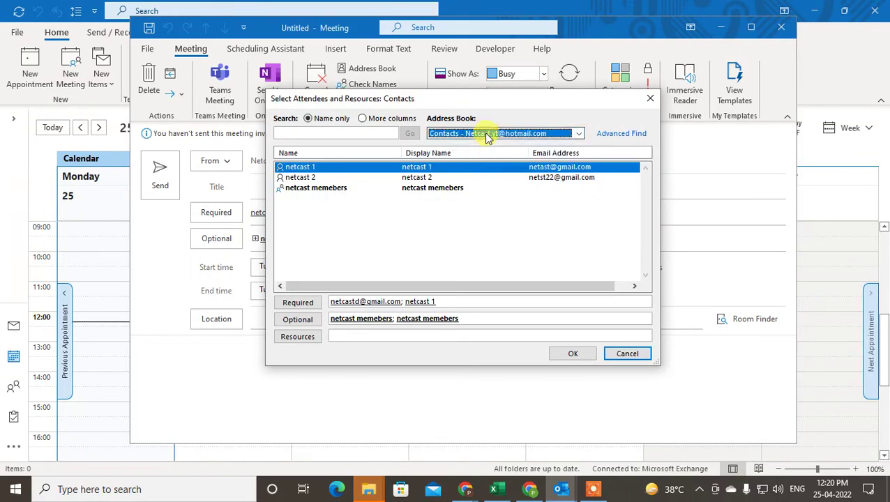
left_click(487, 135)
left_click(479, 162)
double_click(296, 168)
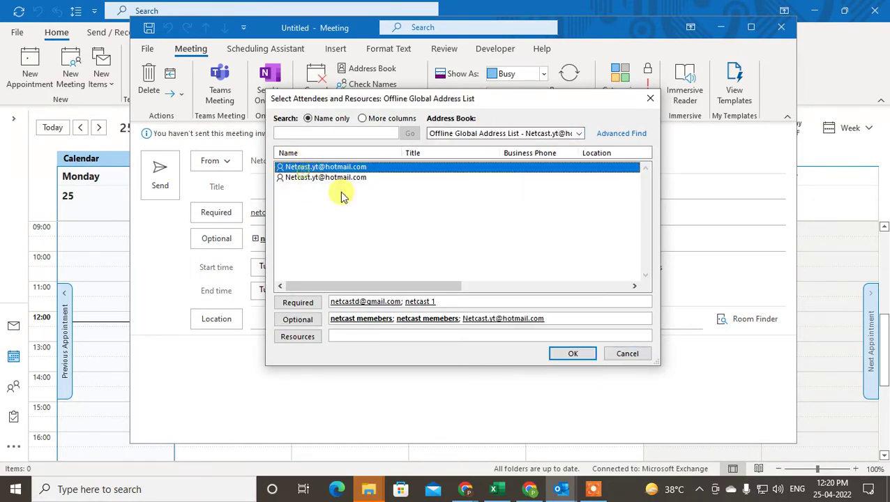
left_click(572, 354)
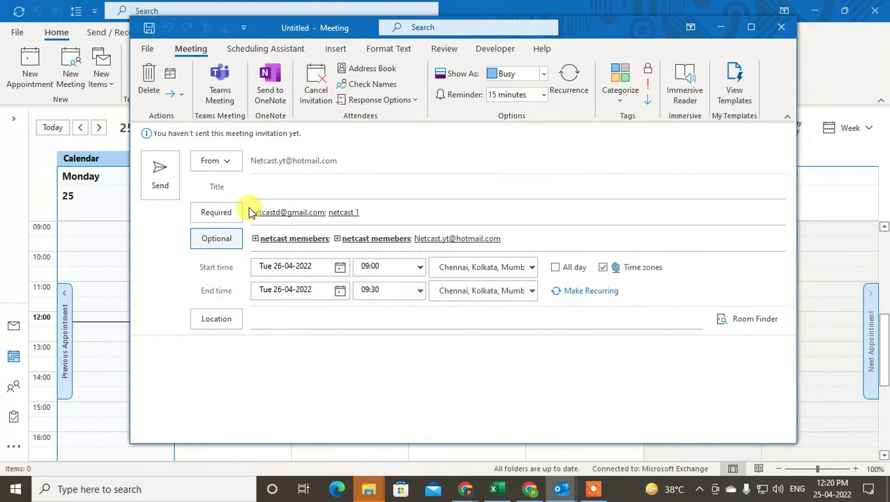
Step: Title the meeting "netcast meetings" and set its location to "mumbai"
left_click(327, 185)
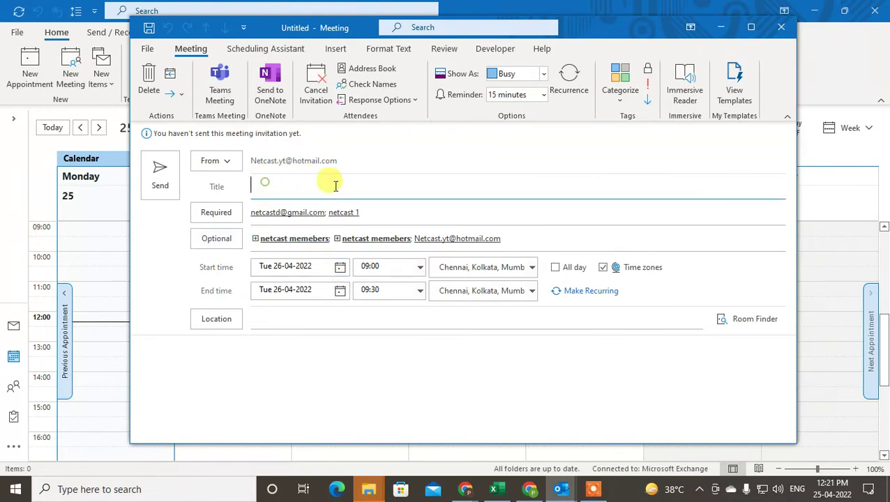
type("ne")
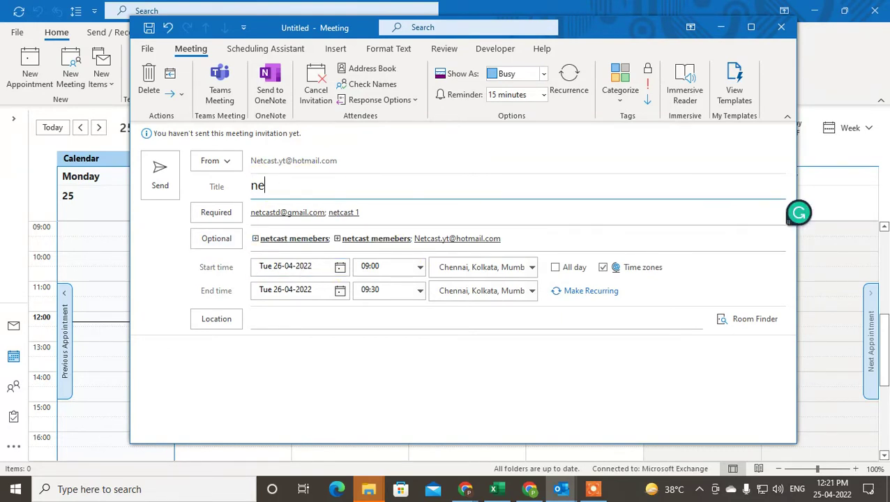
type("tcast meetings")
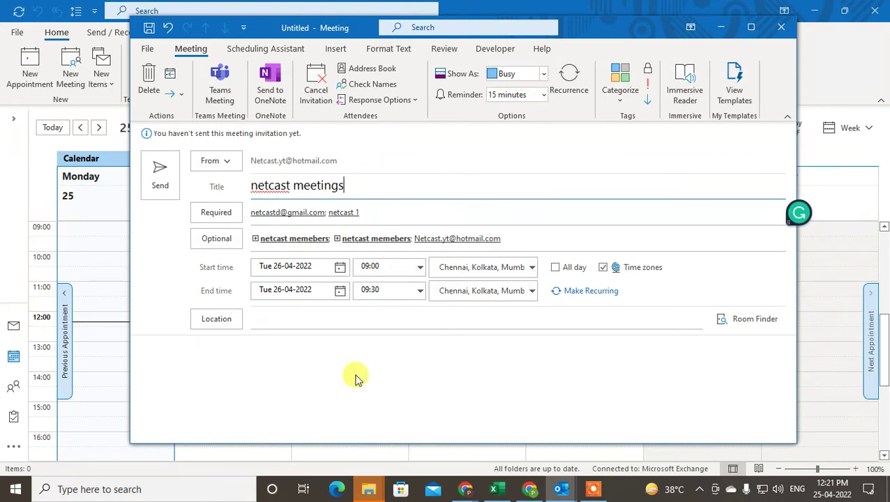
left_click(354, 373)
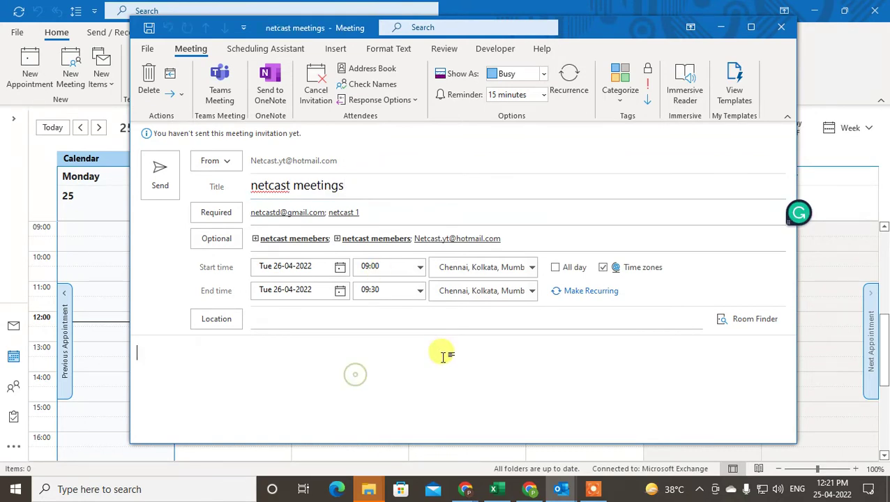
left_click(276, 316)
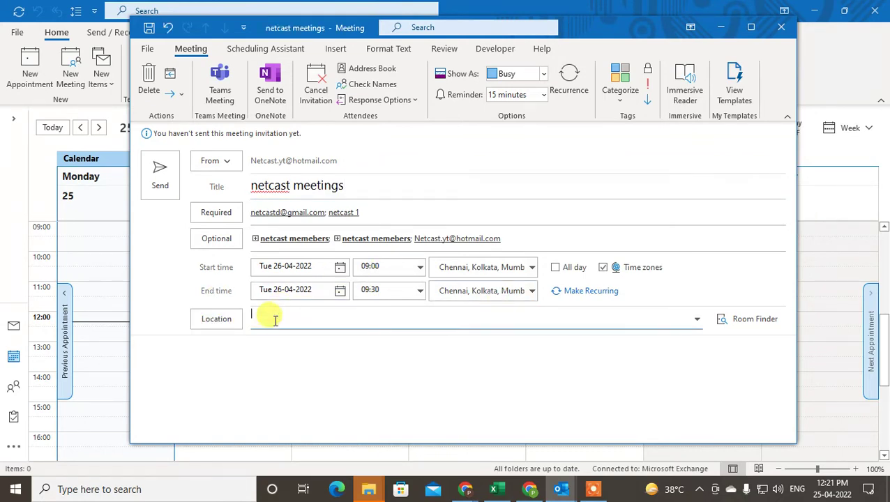
type("mumbai")
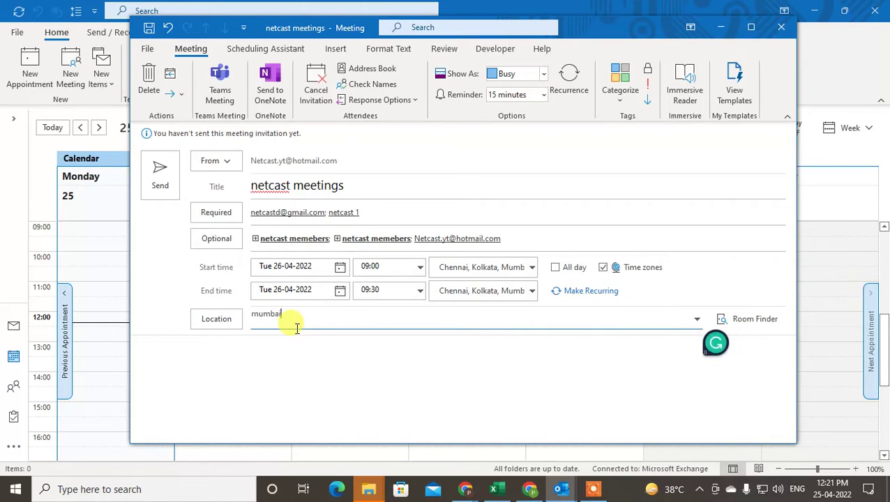
left_click(326, 344)
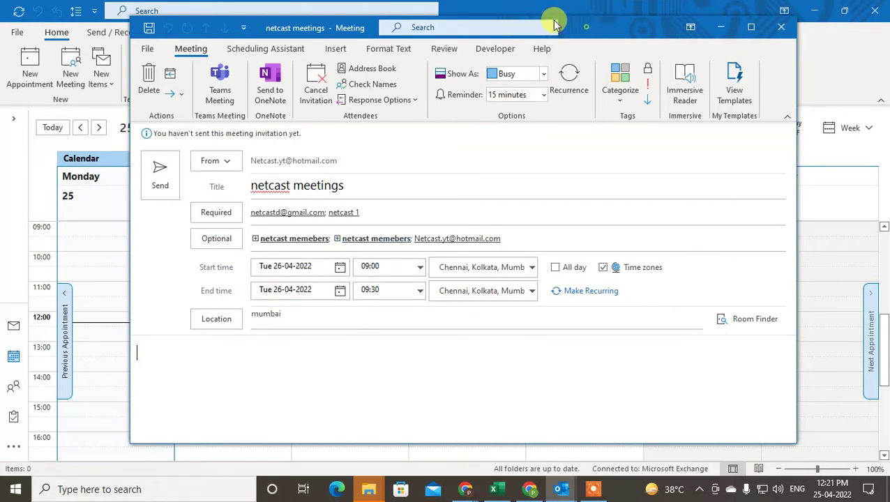
Step: Set the meeting's recurrence pattern to Daily, repeating every 3 days
mouse_move(554, 24)
left_mouse_down()
mouse_move(507, 14)
mouse_move(577, 15)
mouse_move(571, 25)
left_mouse_up()
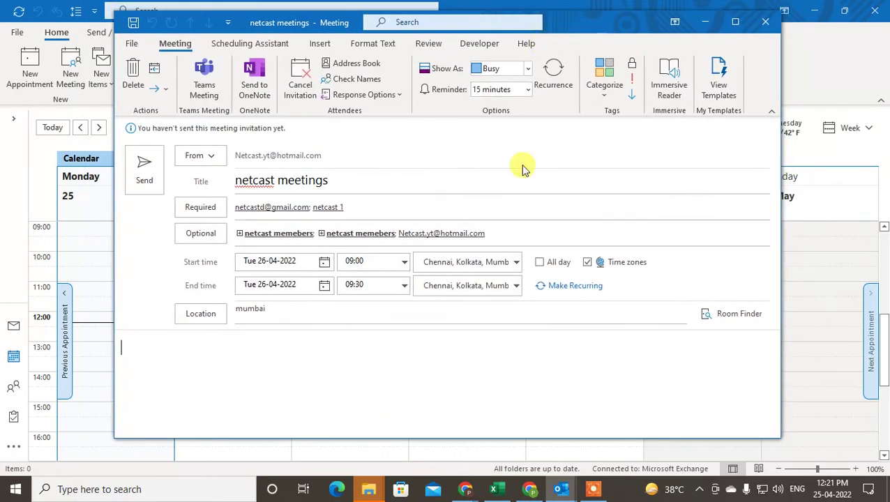
left_click(556, 82)
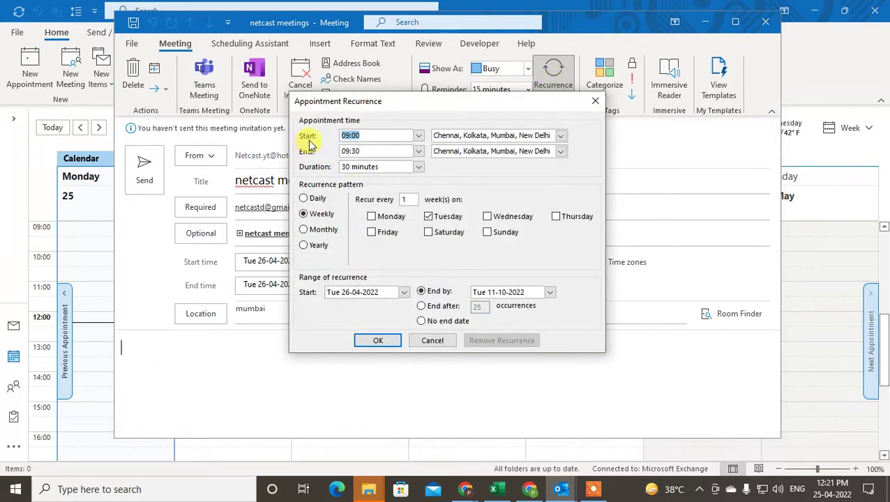
left_click_drag(432, 102, 408, 89)
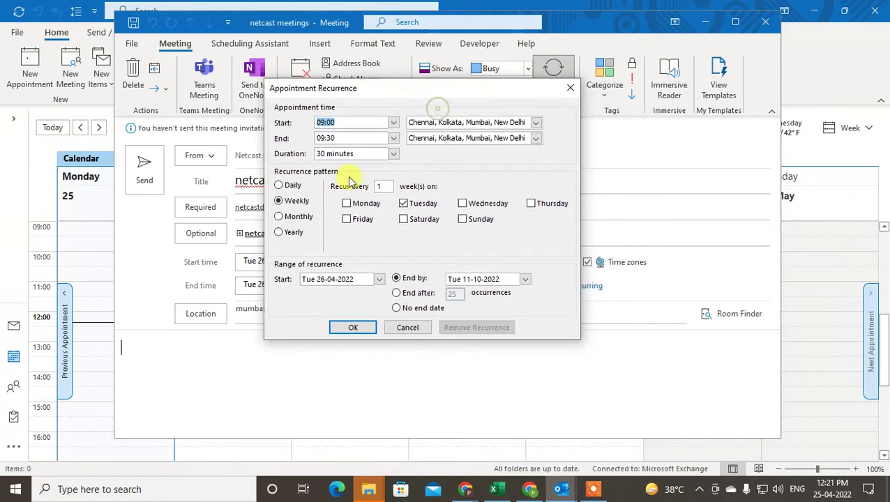
left_click(278, 185)
left_click(278, 201)
left_click(278, 216)
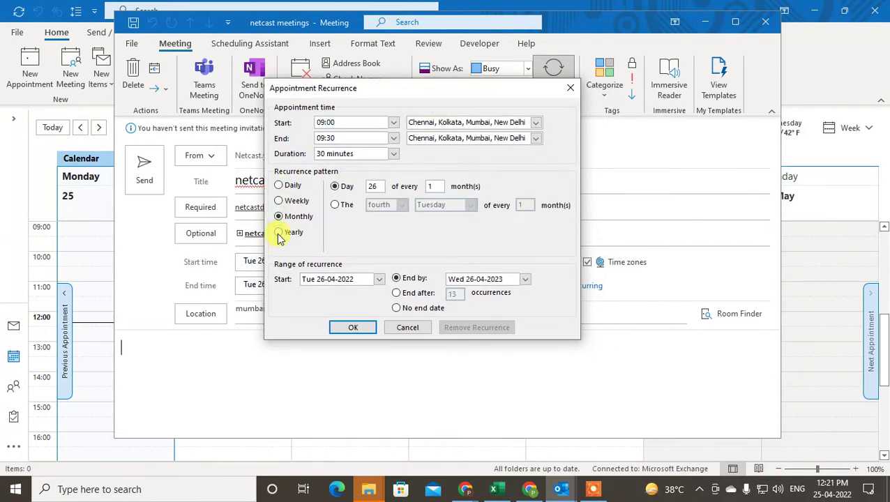
left_click(278, 231)
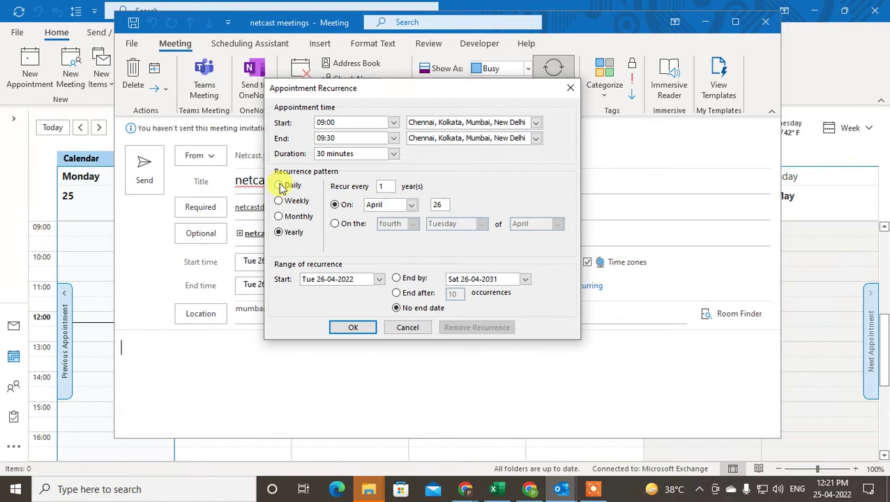
left_click(279, 186)
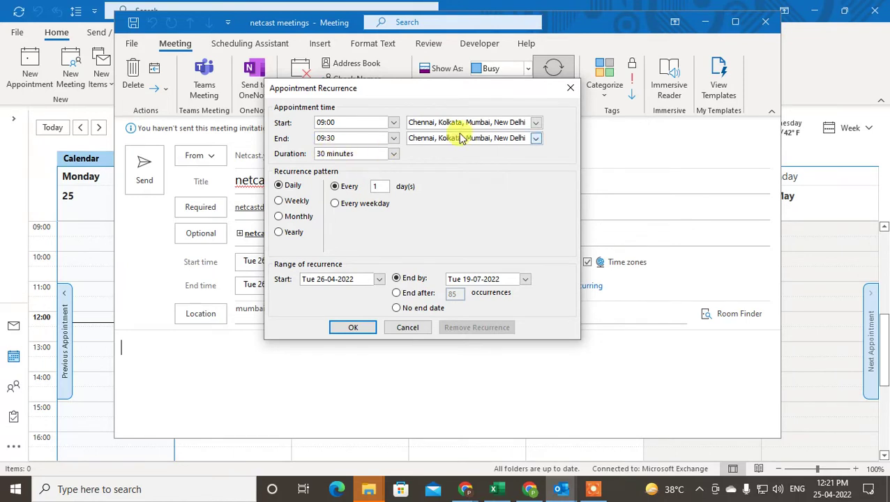
left_click(376, 183)
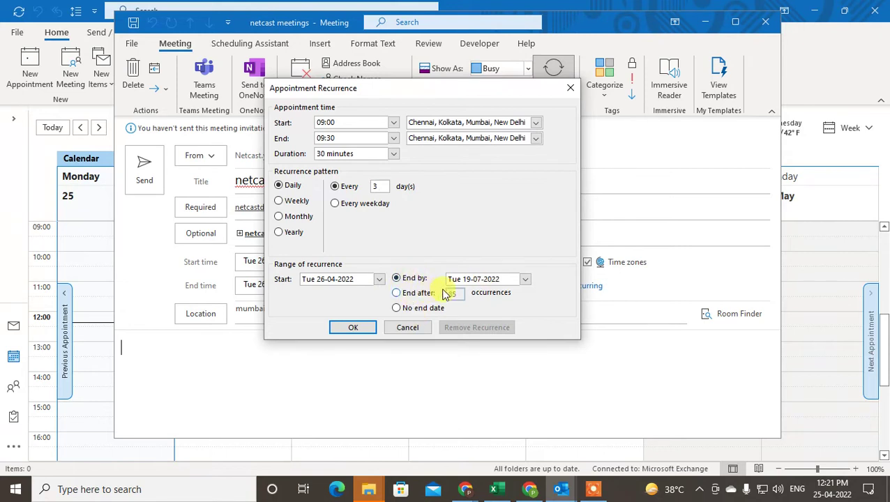
Step: Set the range of recurrence to end by Tue 31-05-2022
left_click(526, 279)
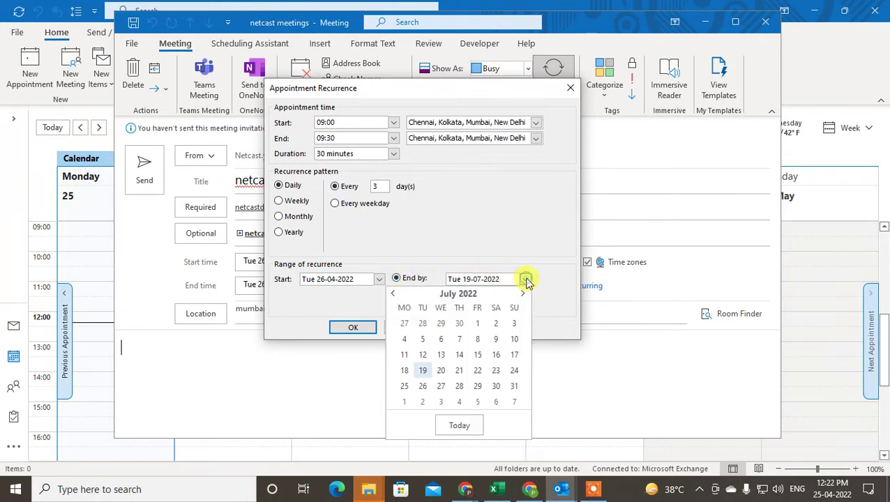
left_click(494, 370)
left_click(525, 279)
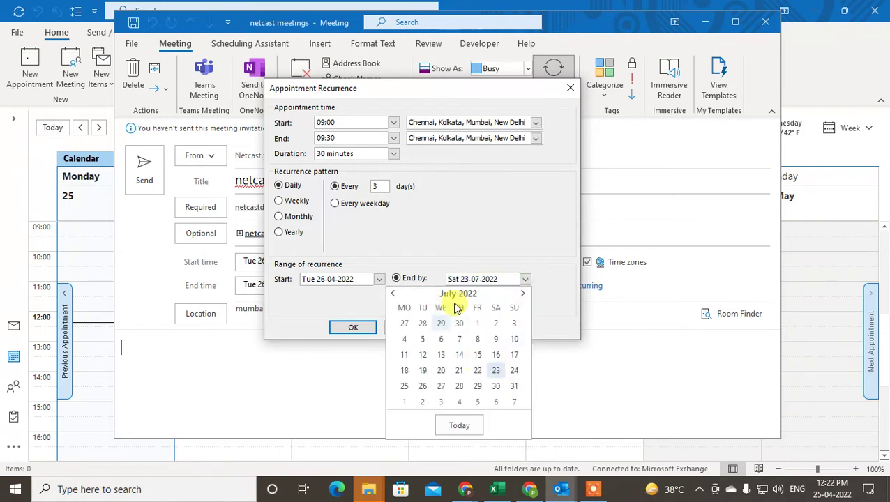
left_click(393, 293)
left_click(393, 293)
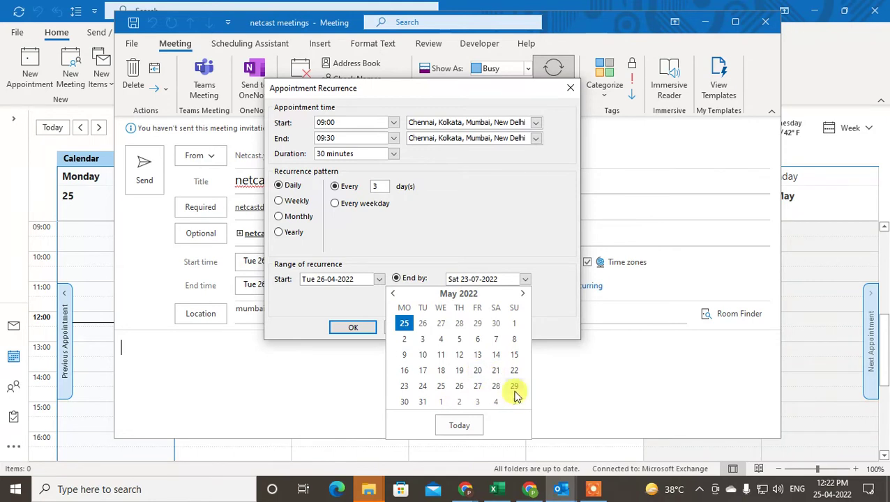
left_click(419, 408)
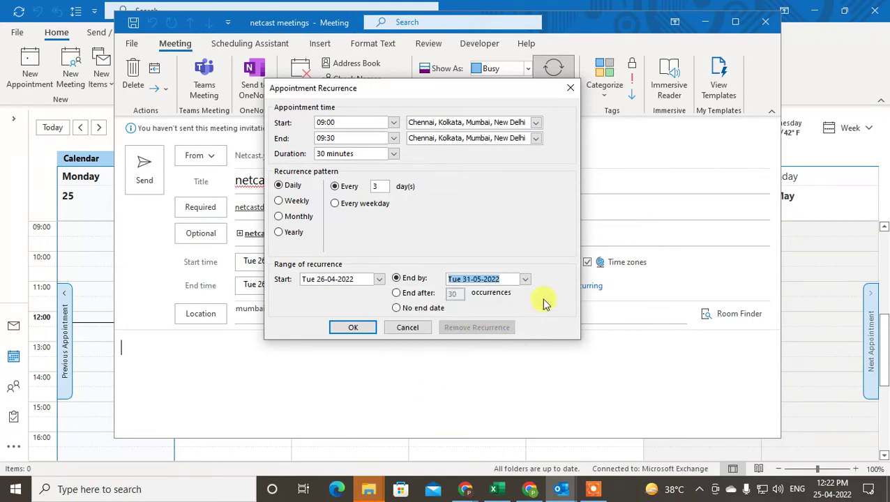
Step: Switch the range of recurrence to a fixed number of occurrences, and finally to no end date
left_click(396, 293)
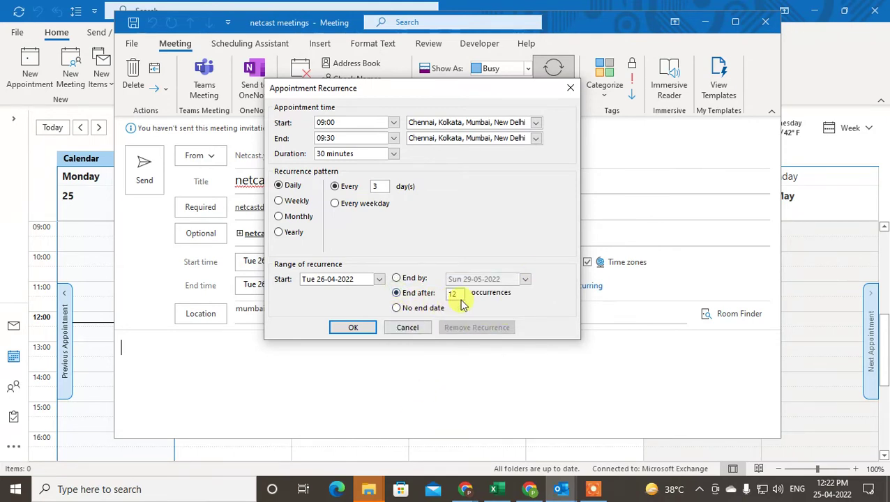
left_click(397, 294)
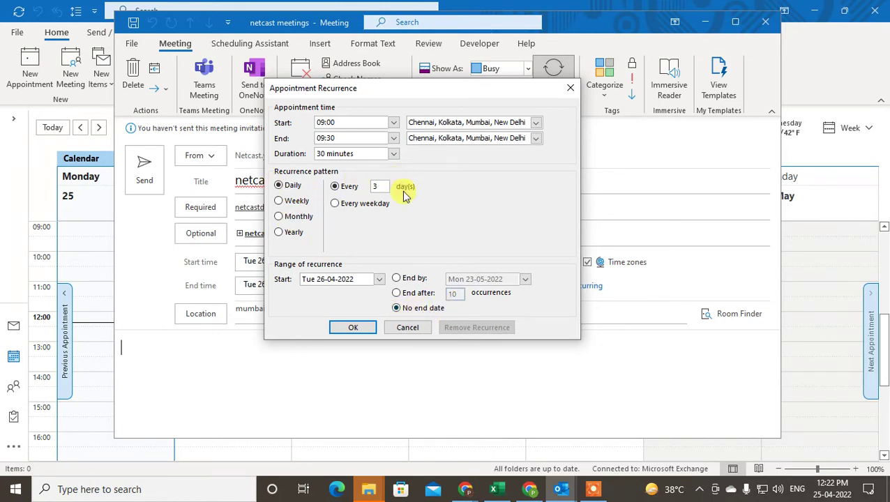
Step: Change the recurrence pattern to Weekly and add Friday, Saturday and Wednesday to the selected weekdays
left_click(279, 202)
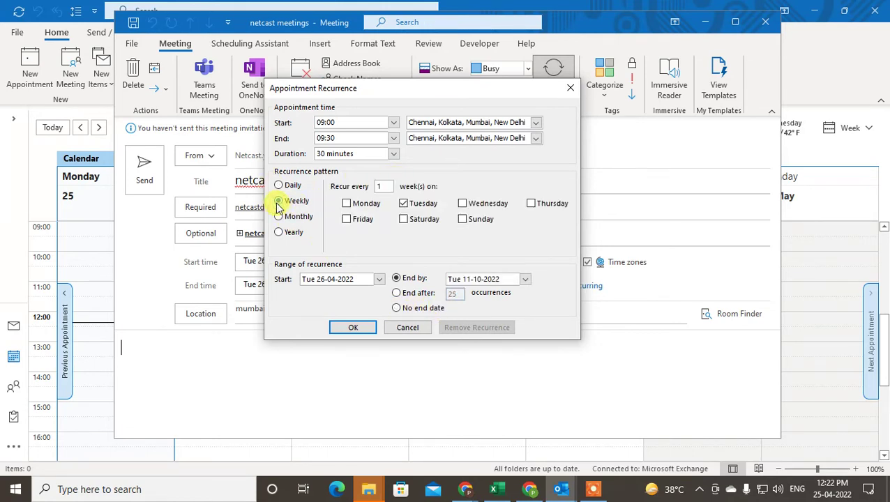
left_click(360, 221)
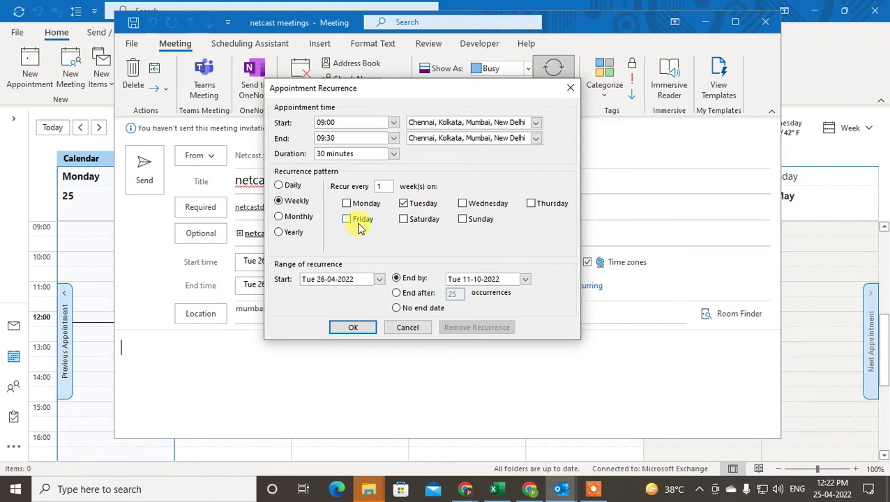
left_click(417, 222)
left_click(466, 206)
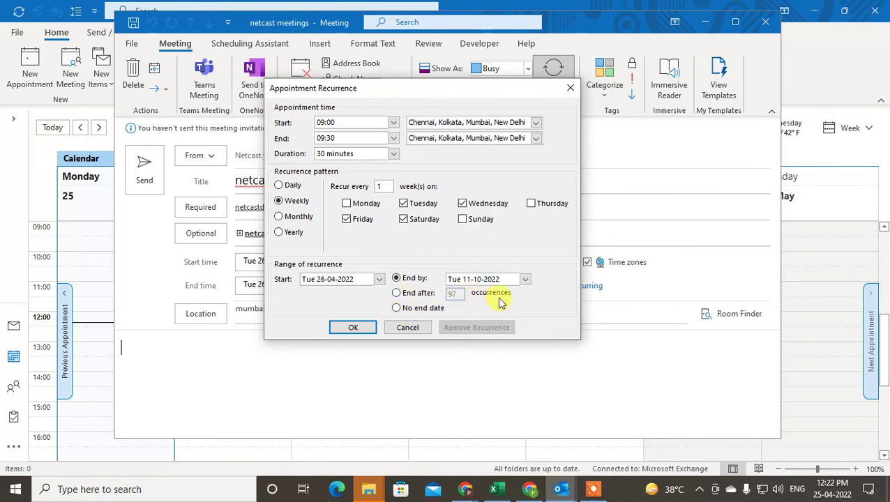
Step: Review the Monthly and Yearly recurrence options, return the pattern to Daily and apply the recurrence to the meeting
left_click(300, 217)
left_click(293, 232)
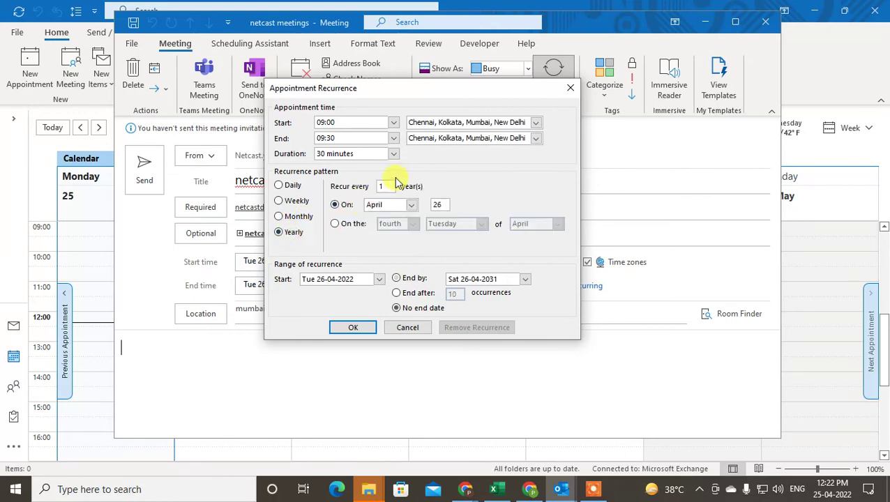
left_click(286, 186)
left_click(351, 328)
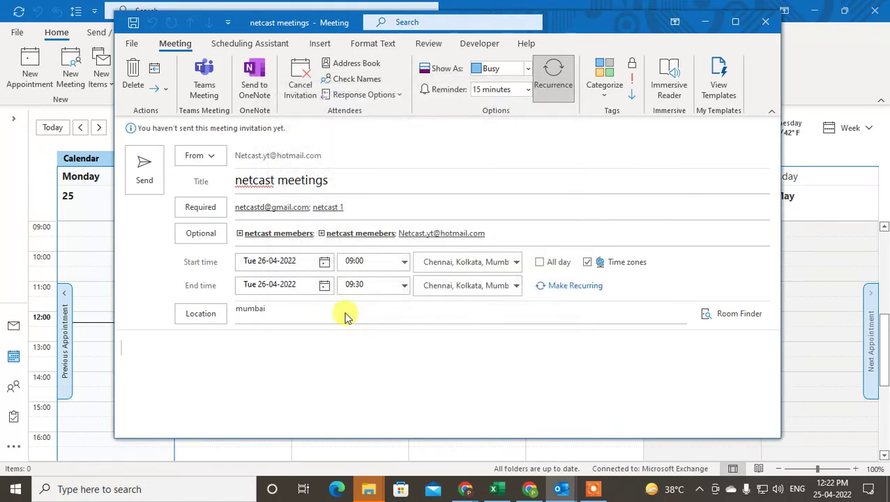